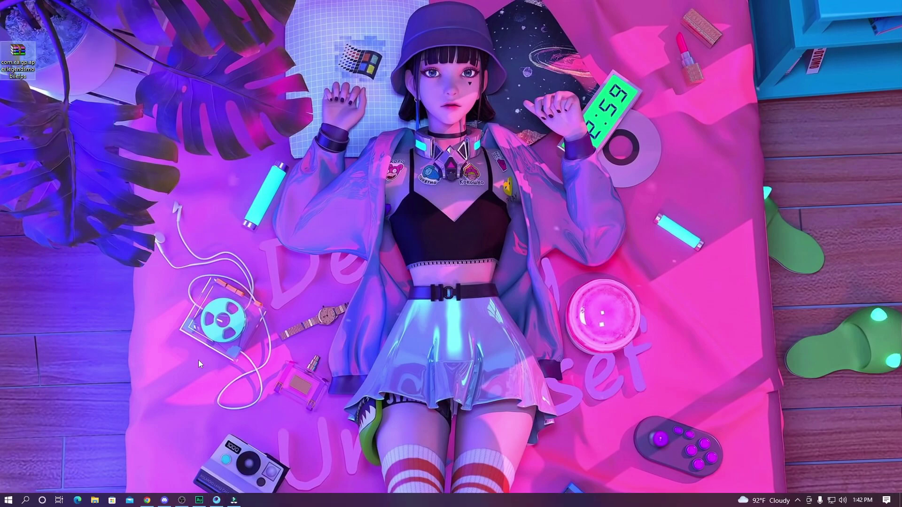
Browse from This PC to GAME (F:) > Temp > TxGameDownload > MobileGamePCShared.
{"action": "left_click", "coordinate": [93, 501]}
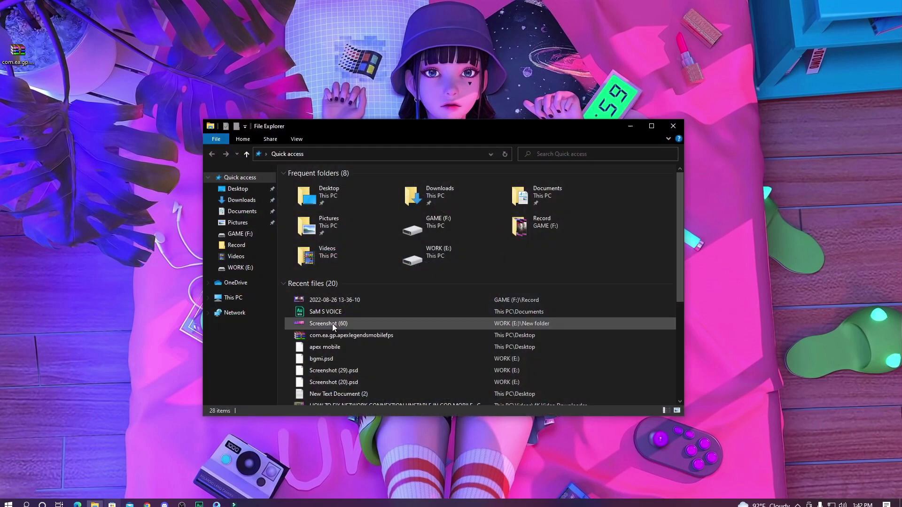
{"action": "left_click", "coordinate": [233, 297]}
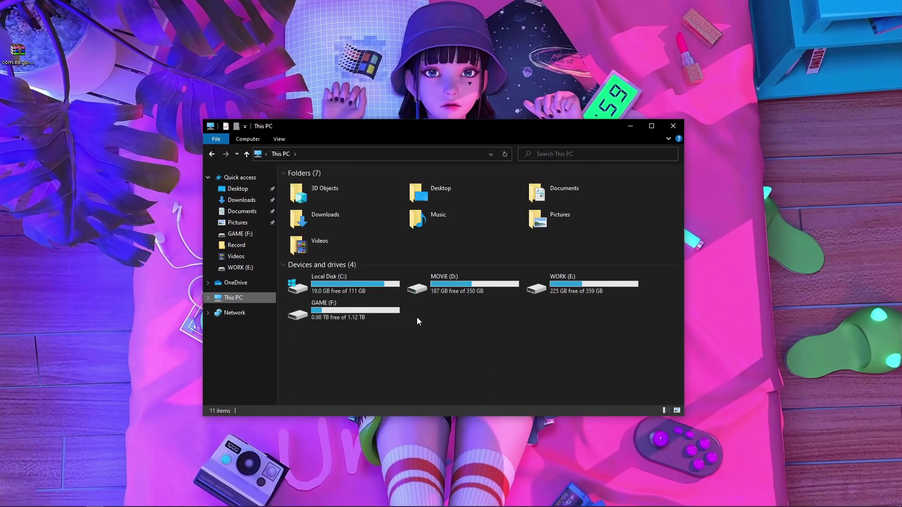
{"action": "key", "text": "Right"}
{"action": "key", "text": "Right"}
{"action": "key", "text": "Right"}
{"action": "key", "text": "Right"}
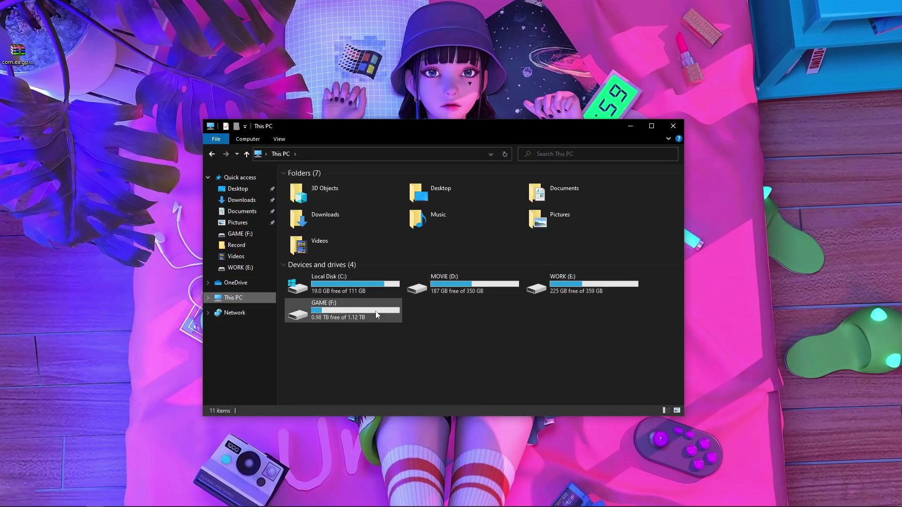
{"action": "double_click", "coordinate": [346, 316]}
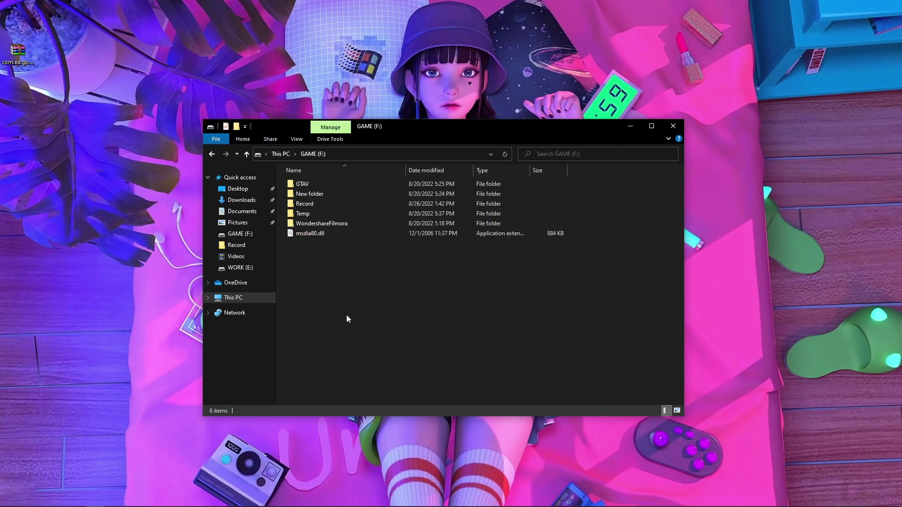
{"action": "double_click", "coordinate": [309, 214]}
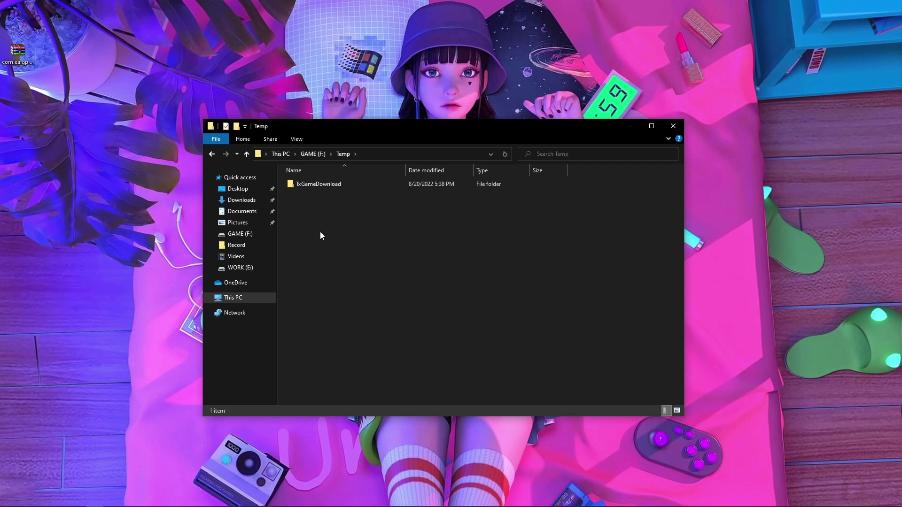
{"action": "double_click", "coordinate": [316, 185]}
{"action": "mouse_move", "coordinate": [323, 194]}
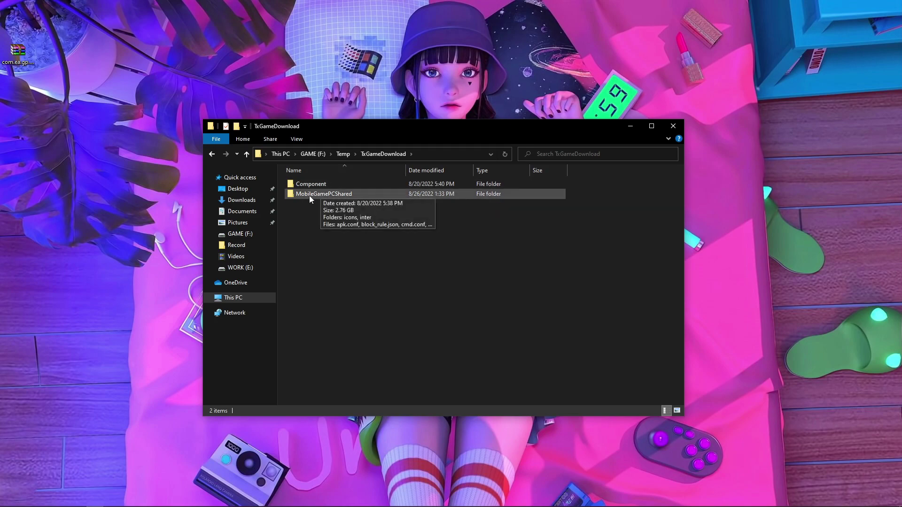
{"action": "double_click", "coordinate": [309, 195]}
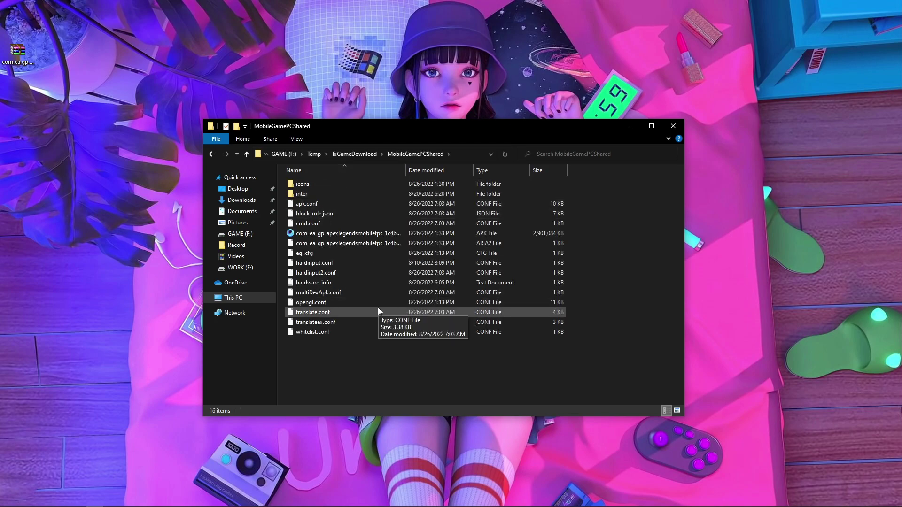
Extract the Apex archive onto the desktop and arrange the APK and com.ea.gp folder.
{"action": "right_click", "coordinate": [18, 52]}
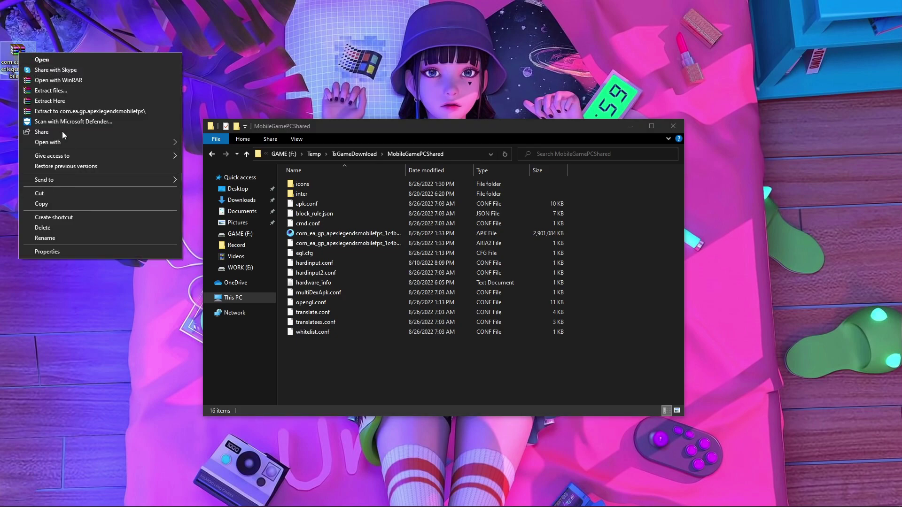
{"action": "left_click", "coordinate": [39, 103]}
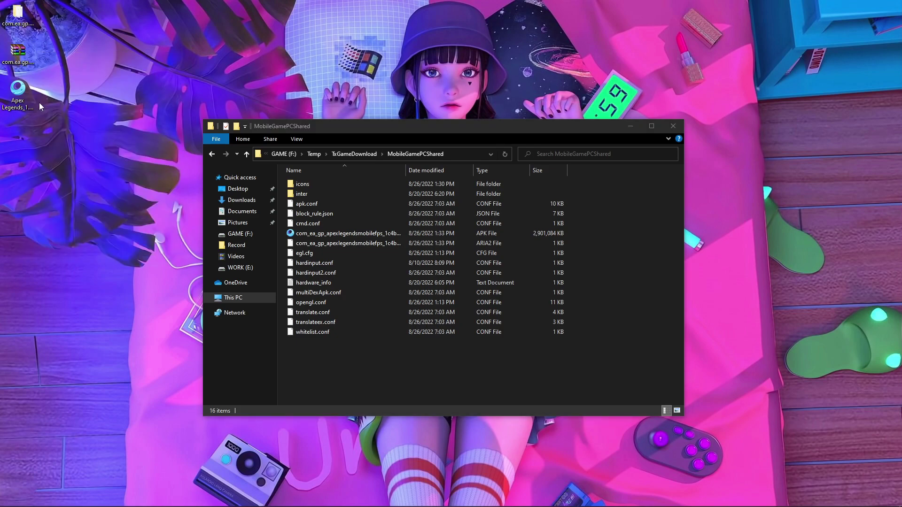
{"action": "left_click_drag", "start_coordinate": [18, 16], "coordinate": [54, 211]}
{"action": "left_click_drag", "start_coordinate": [19, 90], "coordinate": [53, 166]}
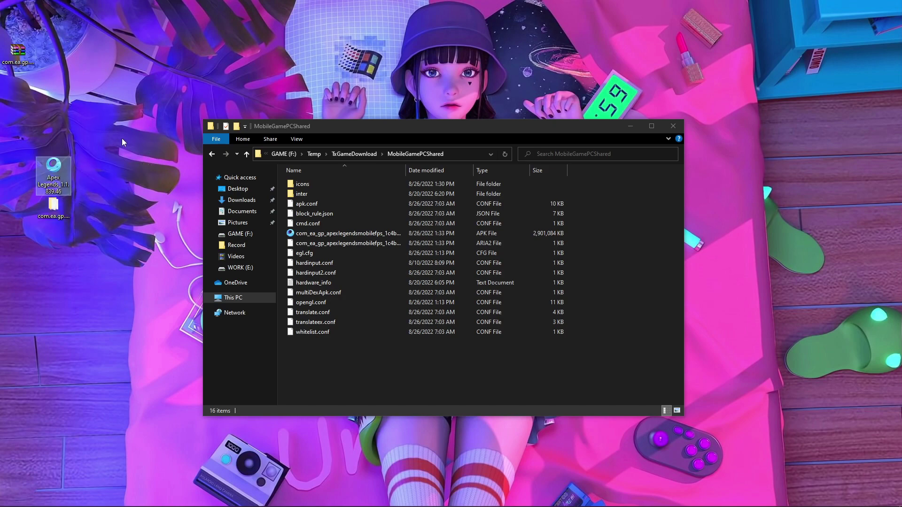
Move the APK and com.ea.gp.apexlegendsmobilefps folder into MobileGamePCShared, then close Explorer.
{"action": "right_click", "coordinate": [63, 173]}
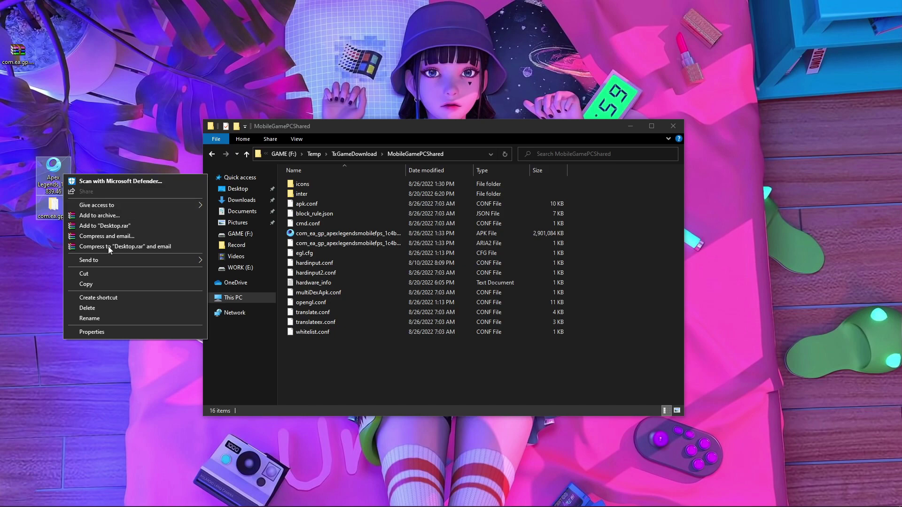
{"action": "left_click", "coordinate": [95, 285]}
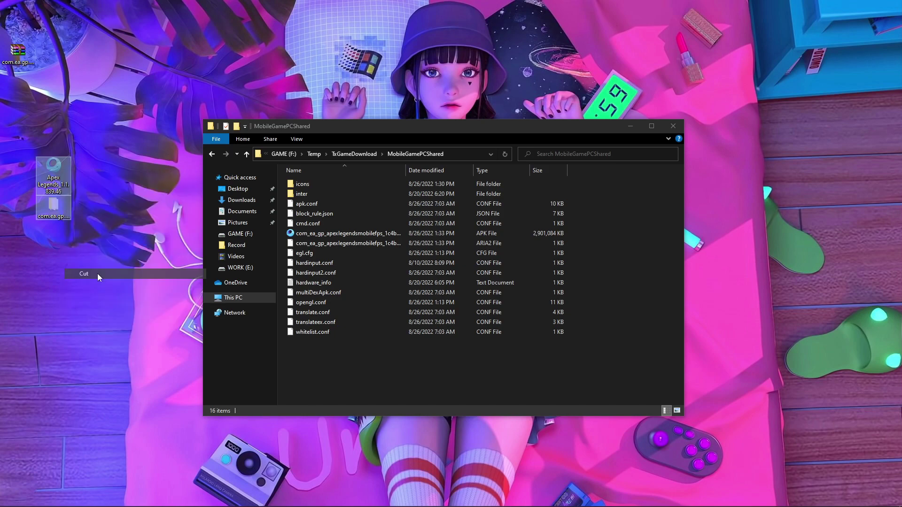
{"action": "right_click", "coordinate": [351, 360]}
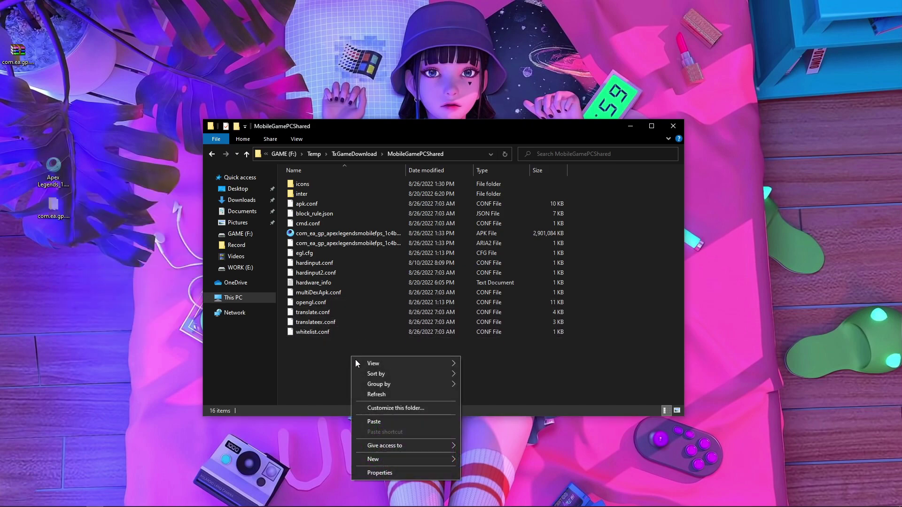
{"action": "left_click", "coordinate": [374, 423]}
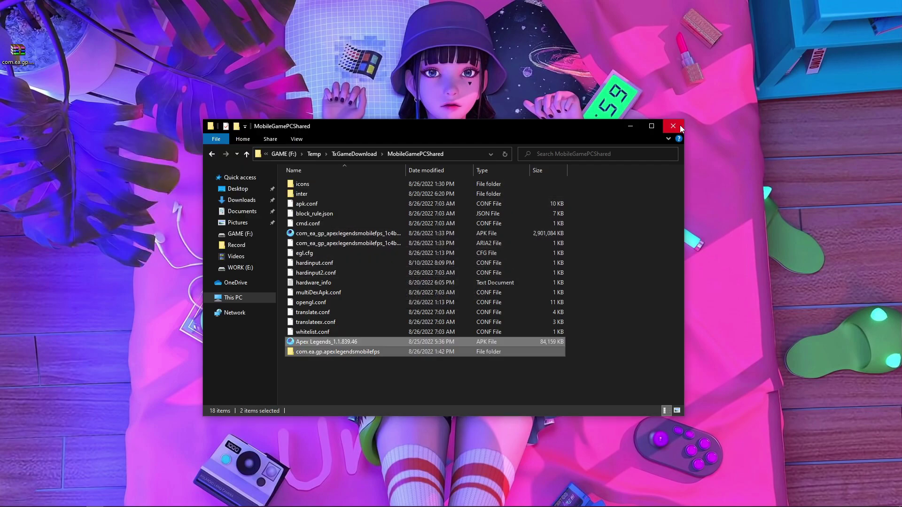
{"action": "left_click", "coordinate": [675, 126]}
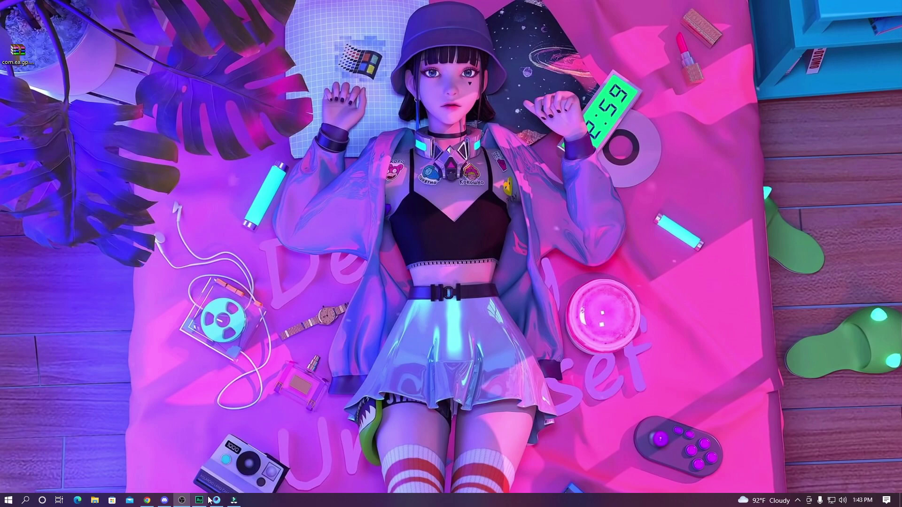
Bring Gameloop to the front and go to its Me page.
{"action": "left_click", "coordinate": [217, 502]}
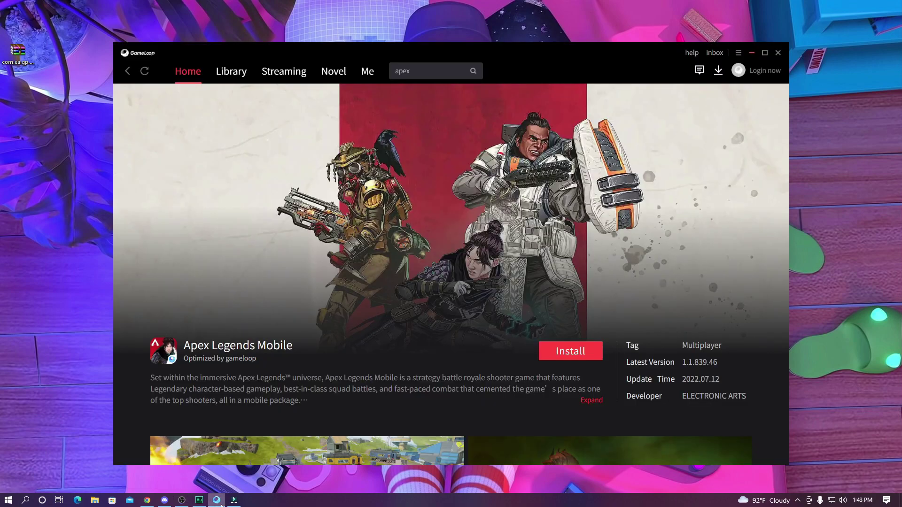
{"action": "left_click", "coordinate": [368, 71]}
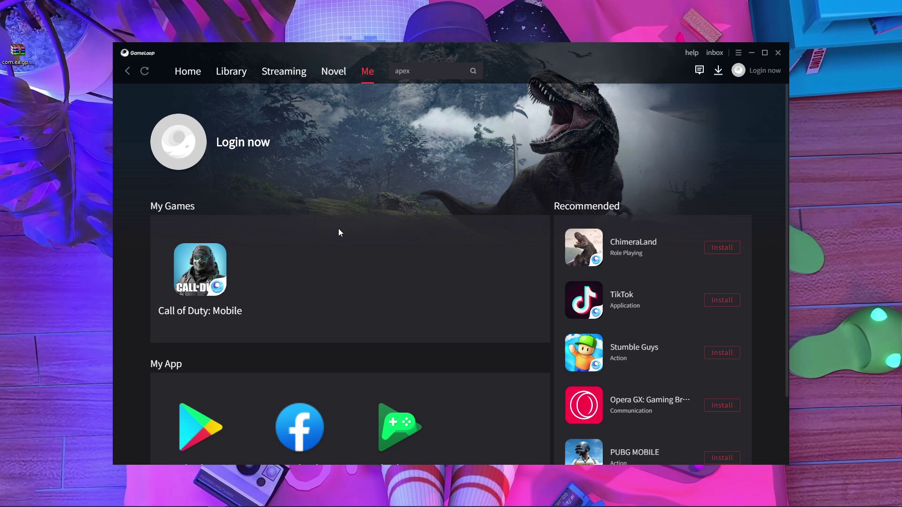
{"action": "scroll", "coordinate": [324, 268], "scroll_direction": "down", "scroll_amount": 1}
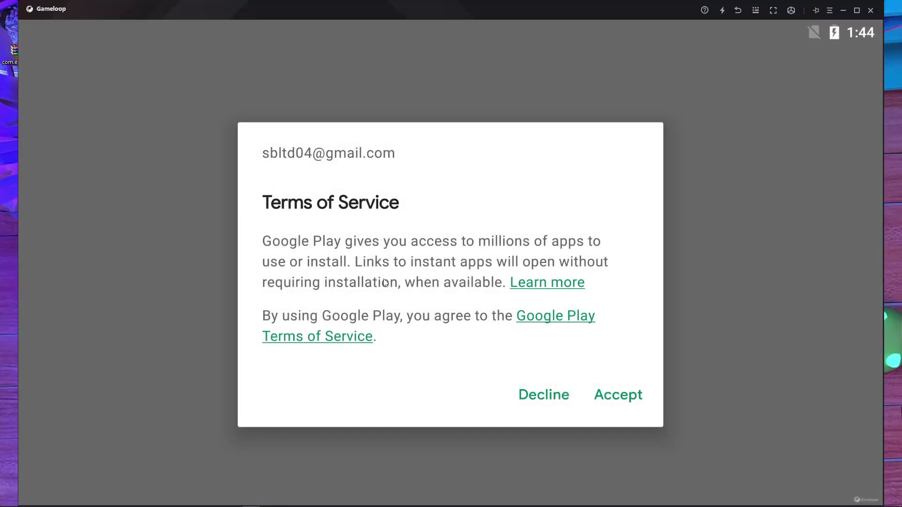
Accept Google Play's Terms of Service and go back to the Android home screen.
{"action": "left_click", "coordinate": [613, 396]}
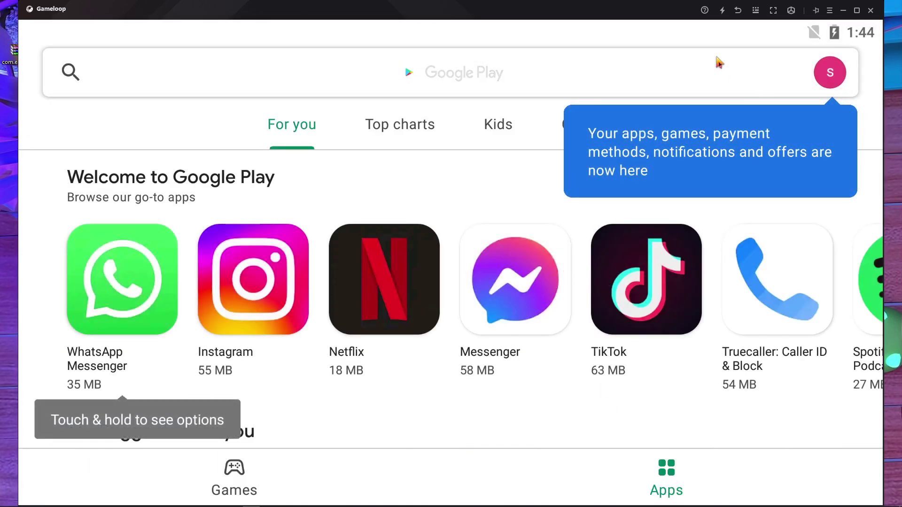
{"action": "left_click", "coordinate": [739, 12]}
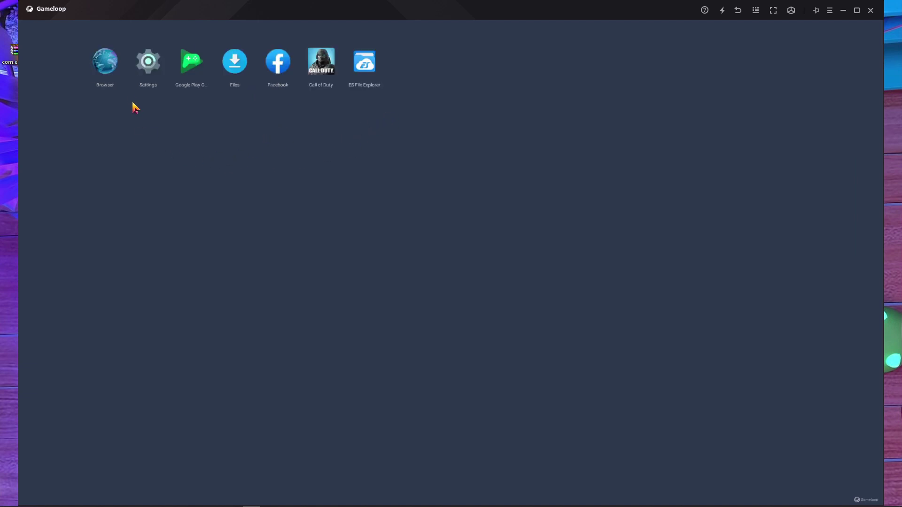
Back out of the browser's download page and launch ES File Explorer from home.
{"action": "left_click", "coordinate": [106, 67]}
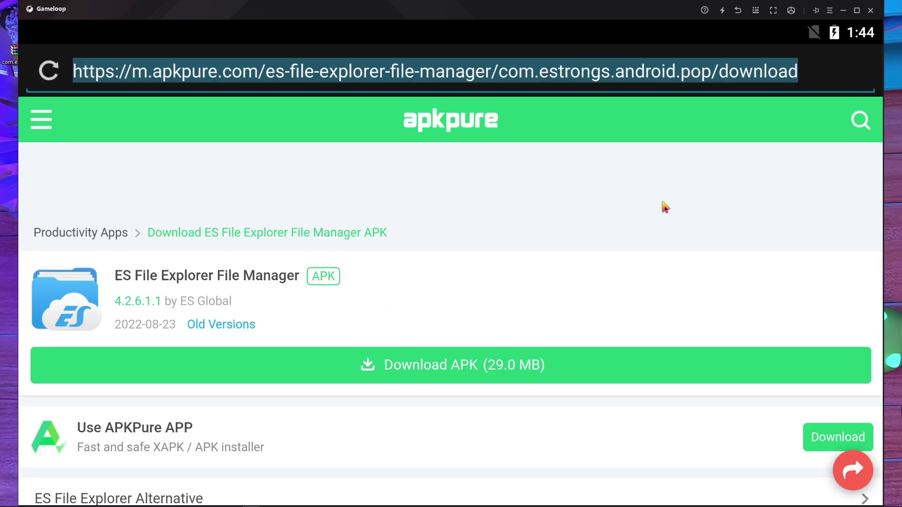
{"action": "left_click", "coordinate": [738, 10]}
{"action": "left_click", "coordinate": [365, 66]}
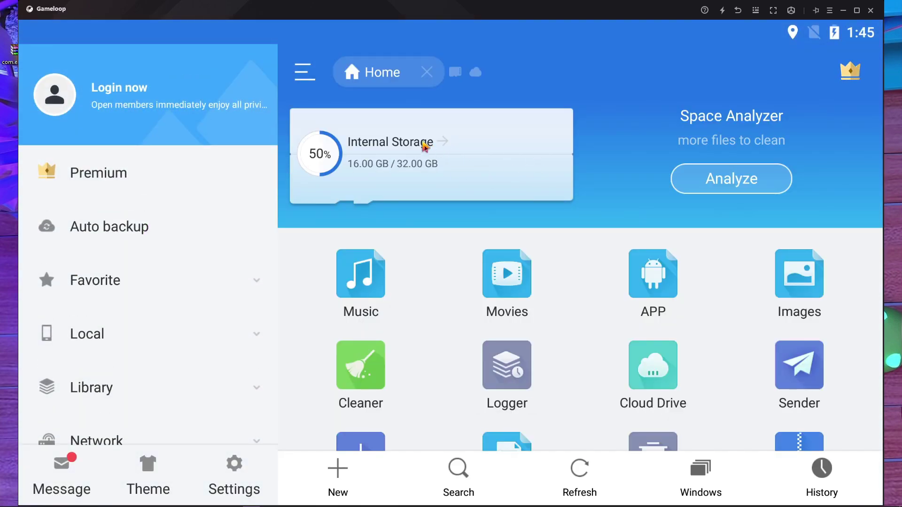
Install the Apex Legends 1.1.839.46 APK from /data/share1 and finish with DONE.
{"action": "left_click", "coordinate": [457, 148]}
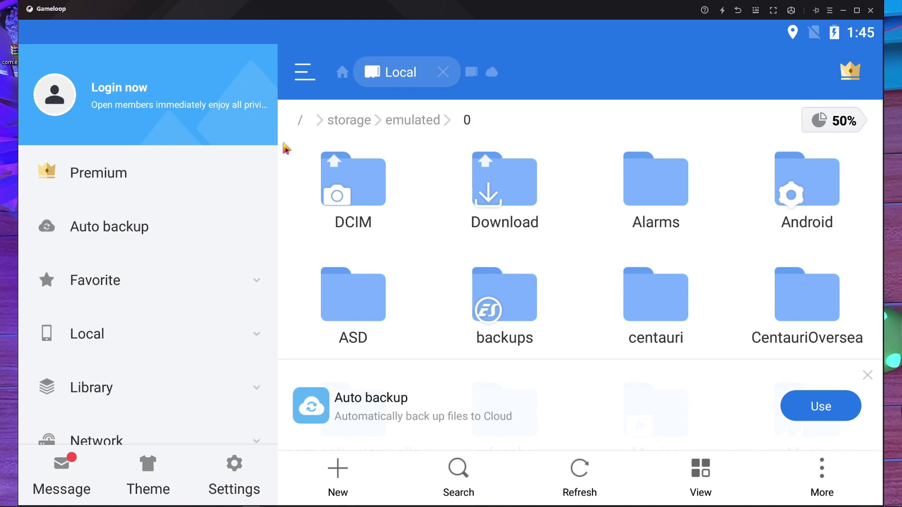
{"action": "left_click", "coordinate": [299, 121]}
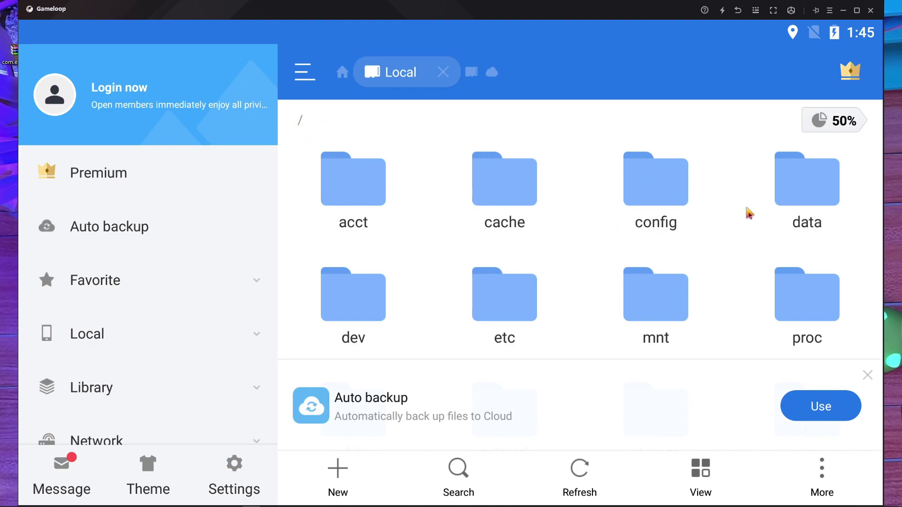
{"action": "left_click", "coordinate": [806, 205]}
{"action": "scroll", "coordinate": [592, 197], "scroll_direction": "down", "scroll_amount": 5}
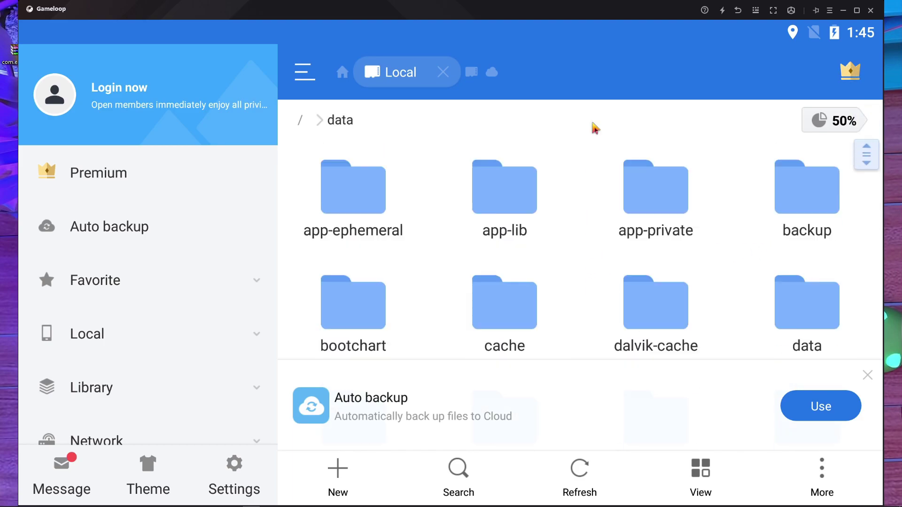
{"action": "scroll", "coordinate": [581, 149], "scroll_direction": "down", "scroll_amount": 5}
{"action": "scroll", "coordinate": [581, 150], "scroll_direction": "down", "scroll_amount": 5}
{"action": "scroll", "coordinate": [571, 239], "scroll_direction": "up", "scroll_amount": 1}
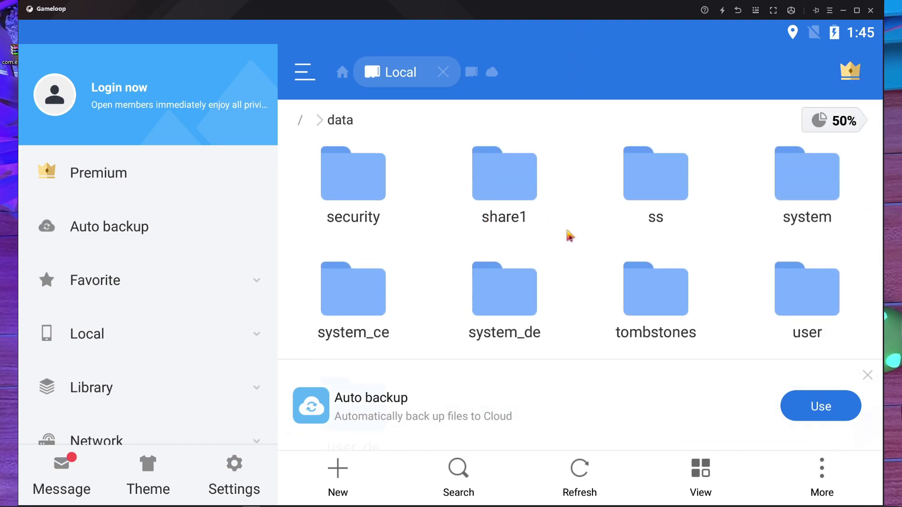
{"action": "left_click", "coordinate": [514, 202]}
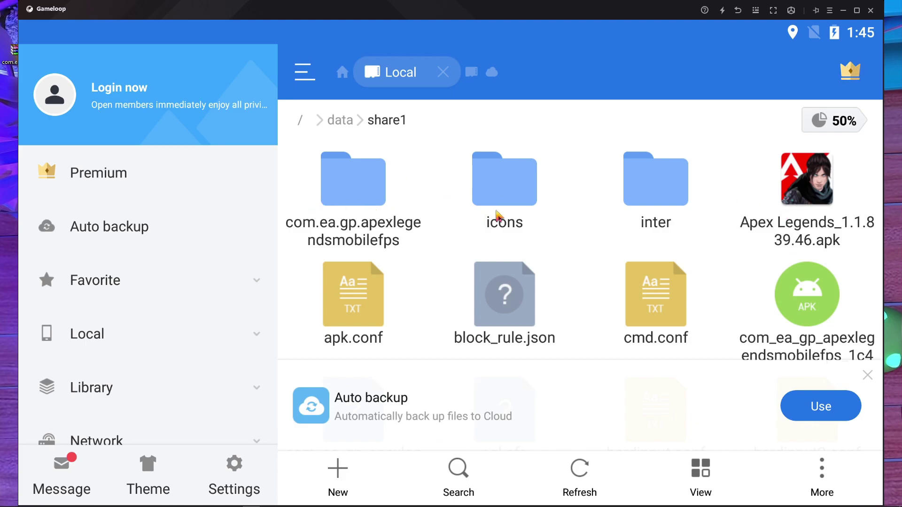
{"action": "left_click", "coordinate": [820, 199]}
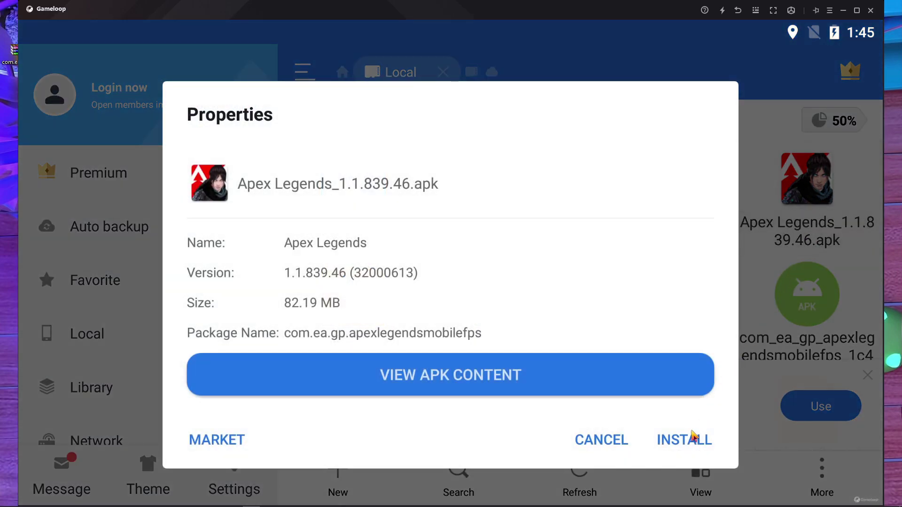
{"action": "left_click", "coordinate": [694, 438]}
{"action": "left_click", "coordinate": [834, 474]}
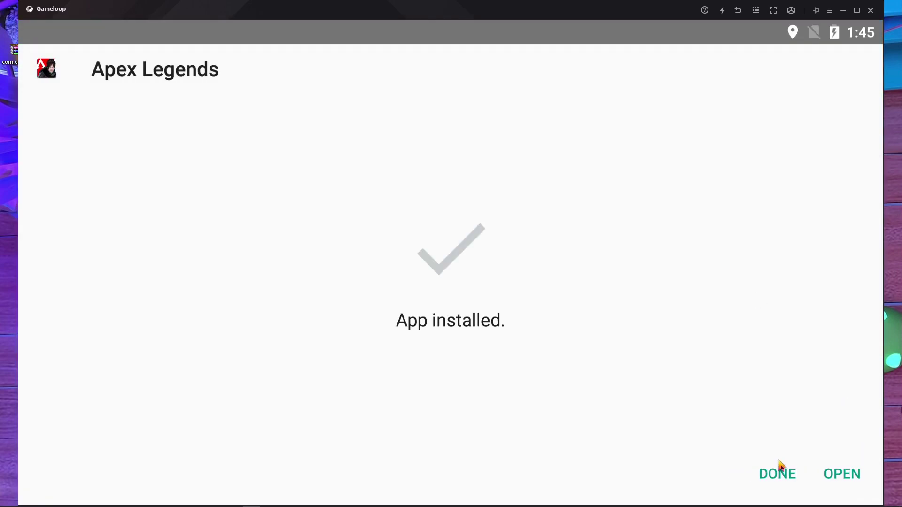
{"action": "left_click", "coordinate": [777, 473]}
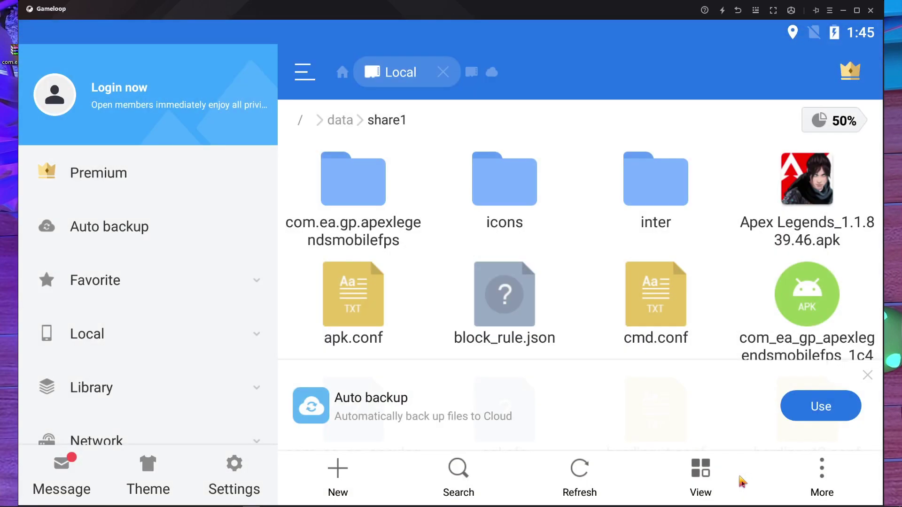
Paste the com.ea.gp.apexlegendsmobilefps folder into Internal Storage > Android > obb, then exit ES File Explorer.
{"action": "left_click", "coordinate": [355, 199]}
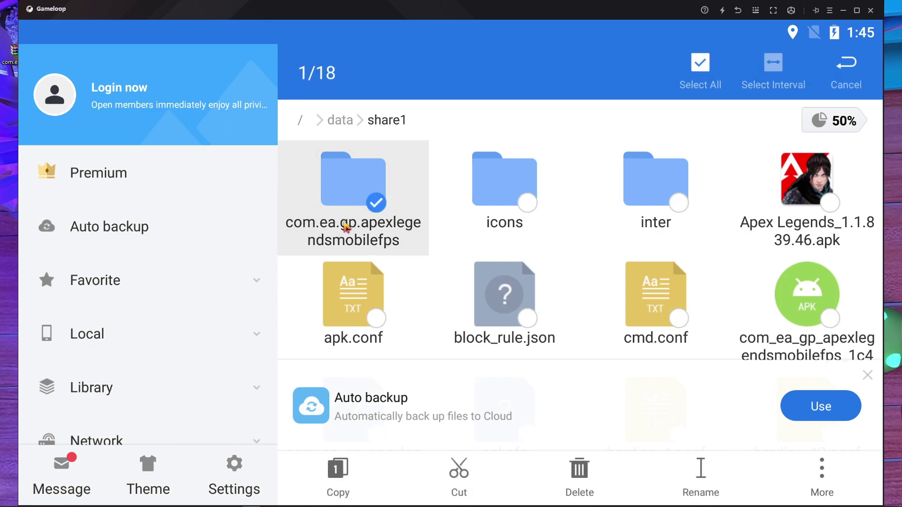
{"action": "left_click", "coordinate": [349, 478]}
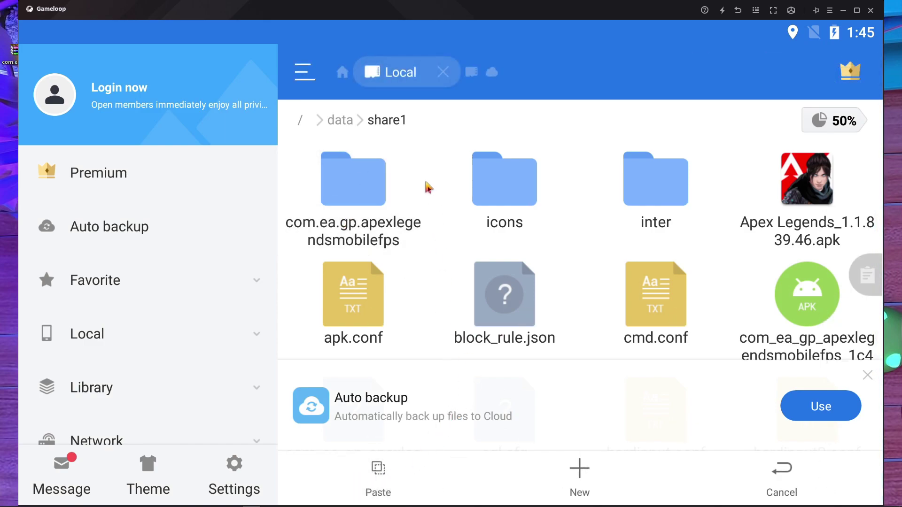
{"action": "left_click", "coordinate": [343, 73]}
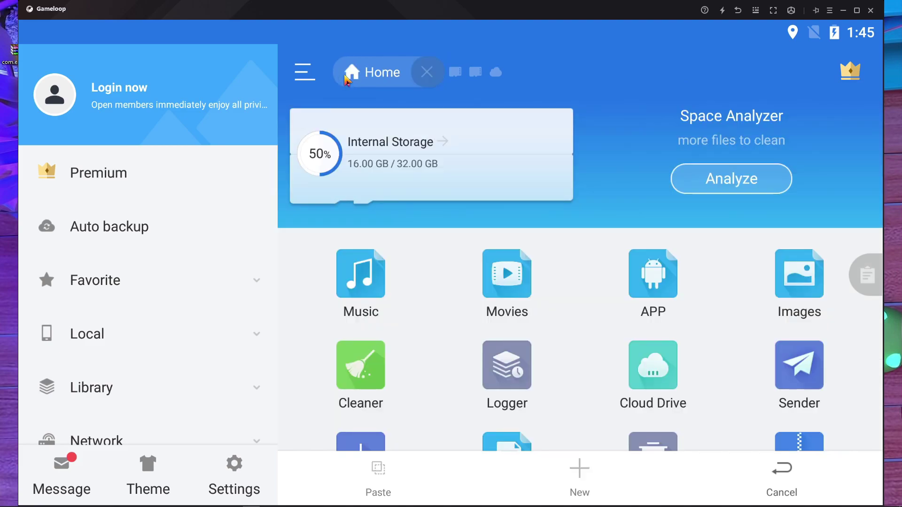
{"action": "left_click", "coordinate": [405, 163]}
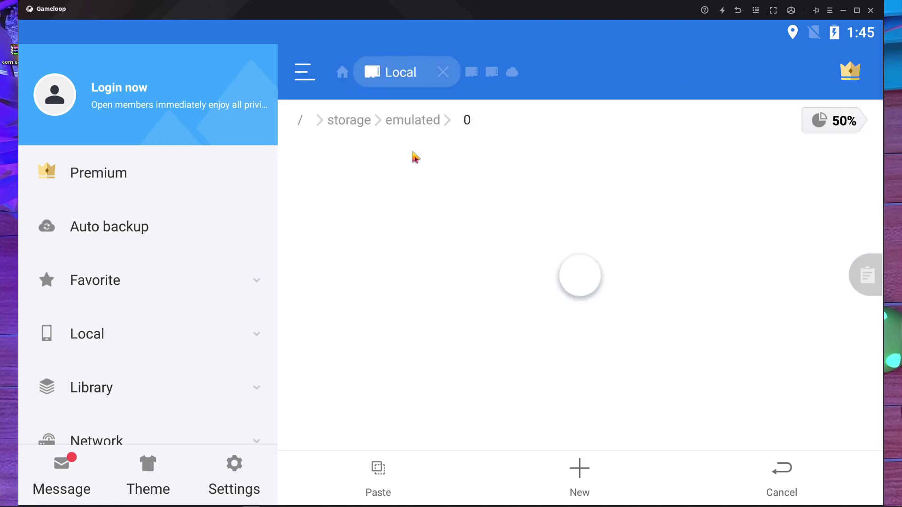
{"action": "left_click", "coordinate": [776, 194]}
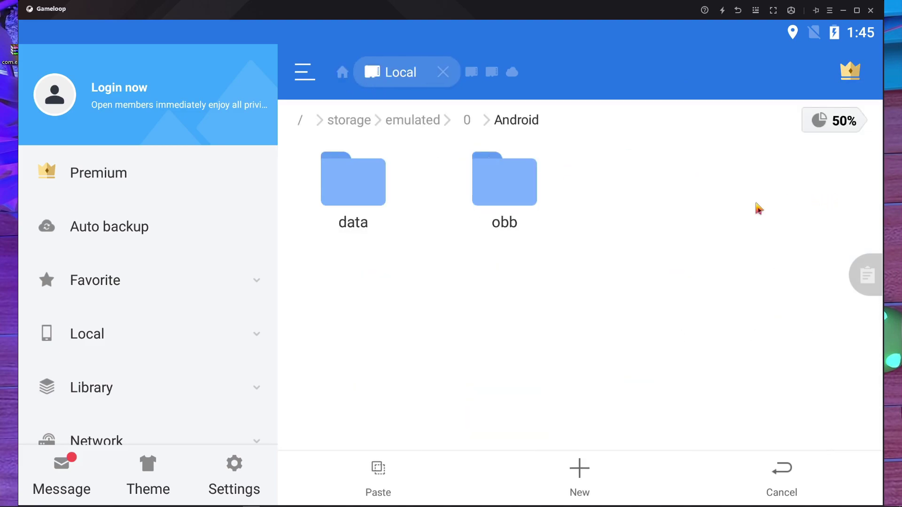
{"action": "left_click", "coordinate": [509, 192]}
{"action": "left_click", "coordinate": [393, 475]}
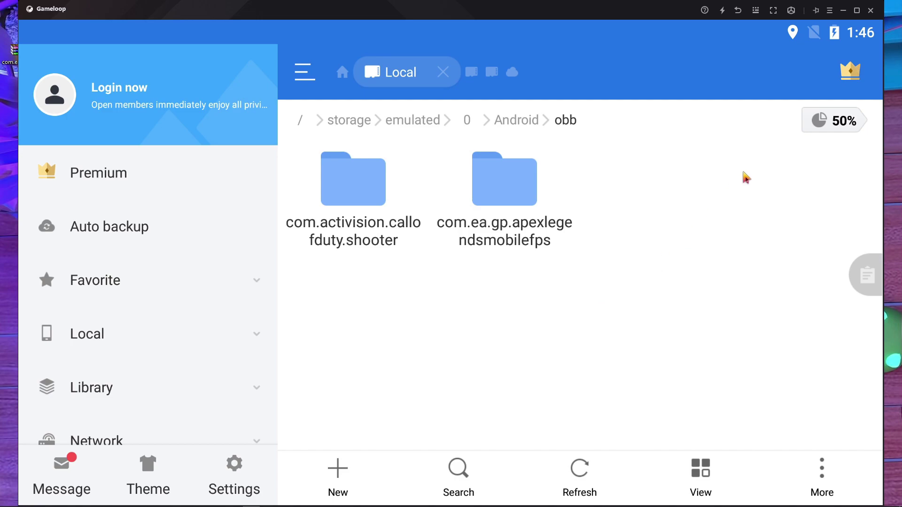
{"action": "left_click", "coordinate": [739, 10]}
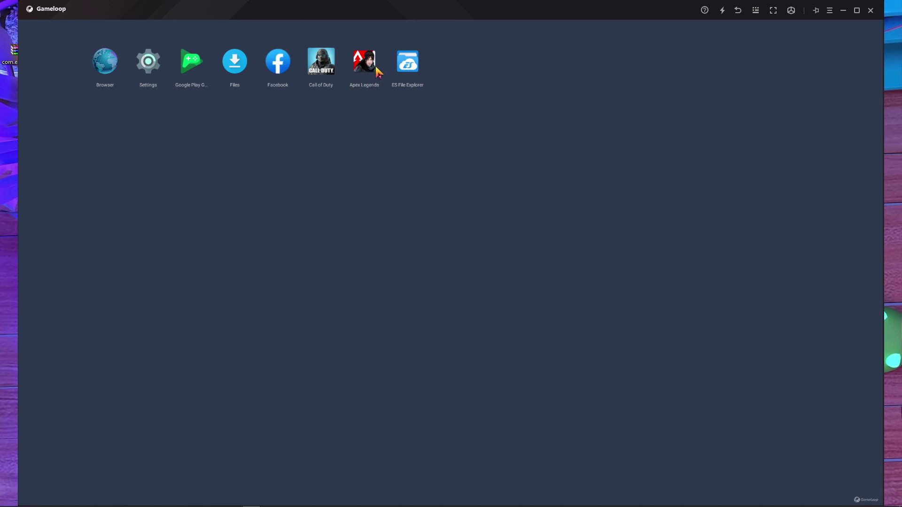
Launch Apex Legends and accept the OpenGL+ engine switch and Gameloop restart.
{"action": "left_click", "coordinate": [377, 69]}
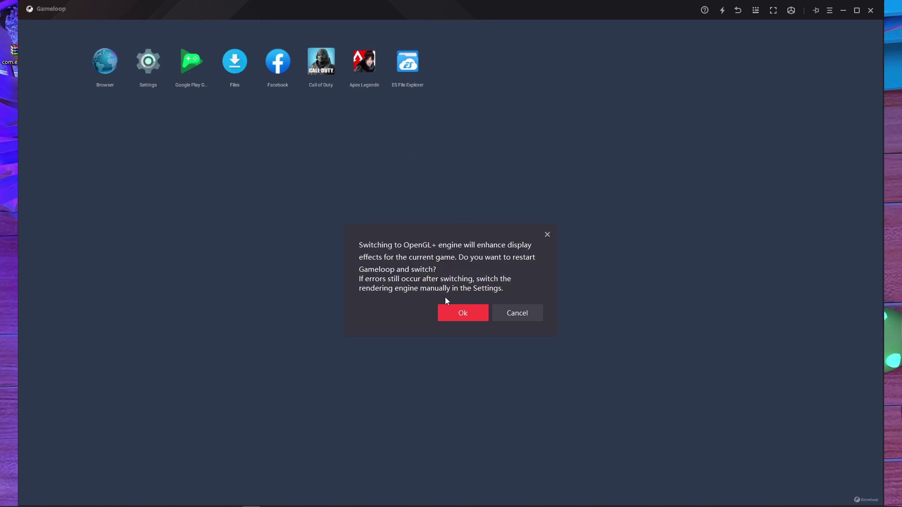
{"action": "left_click", "coordinate": [476, 314]}
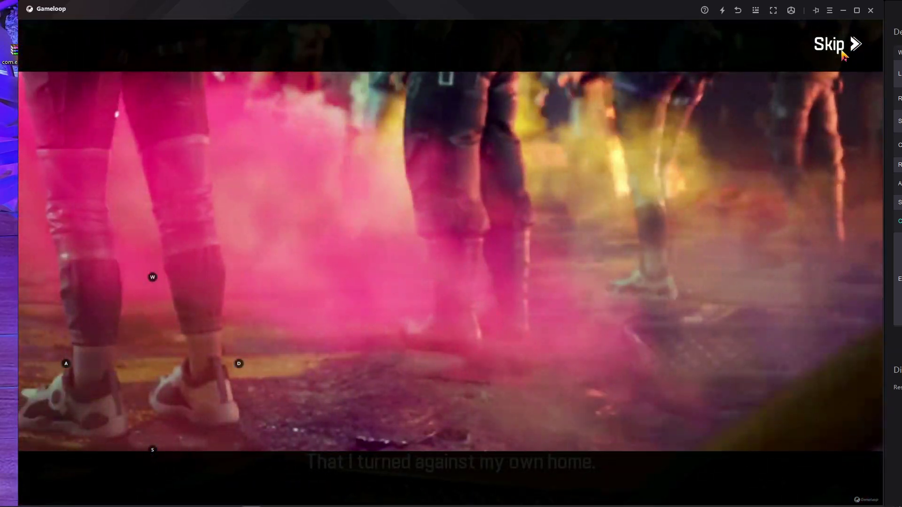
Skip the Apex Legends intro cinematic and restart the game once the update unpacks.
{"action": "left_click", "coordinate": [841, 44]}
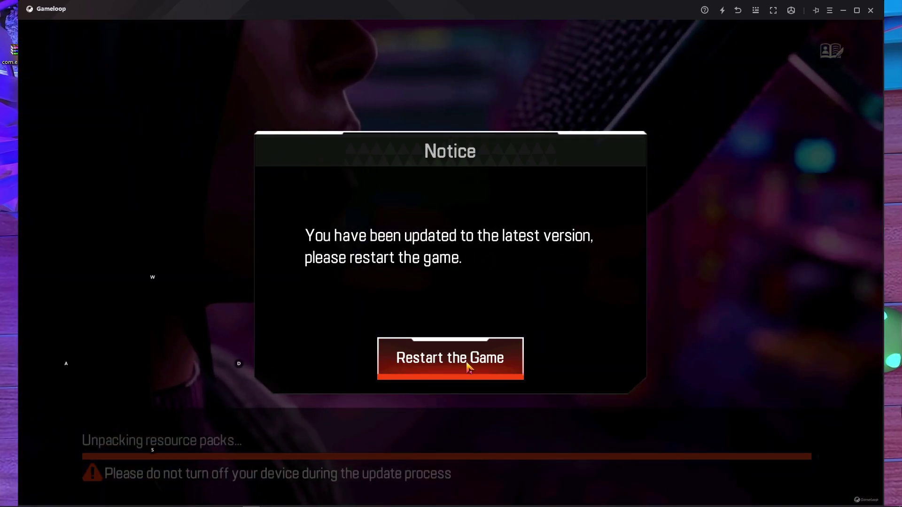
{"action": "left_click", "coordinate": [468, 367]}
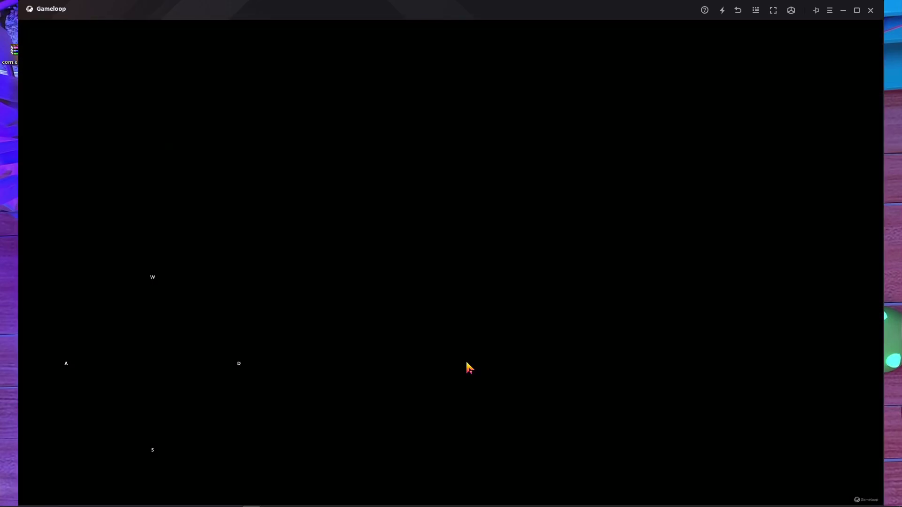